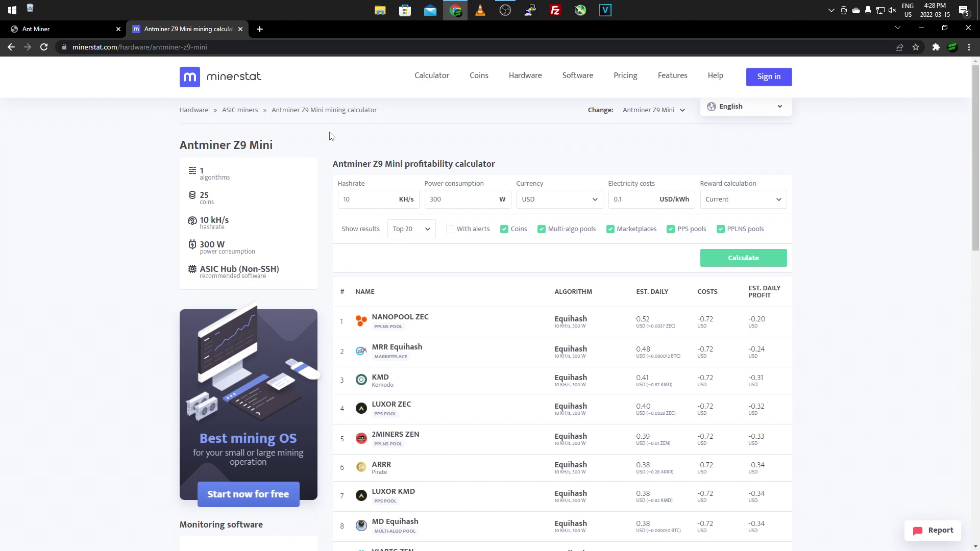
- Review the Antminer's system overview and open its Miner Status page
key("ctrl+shift+Tab")
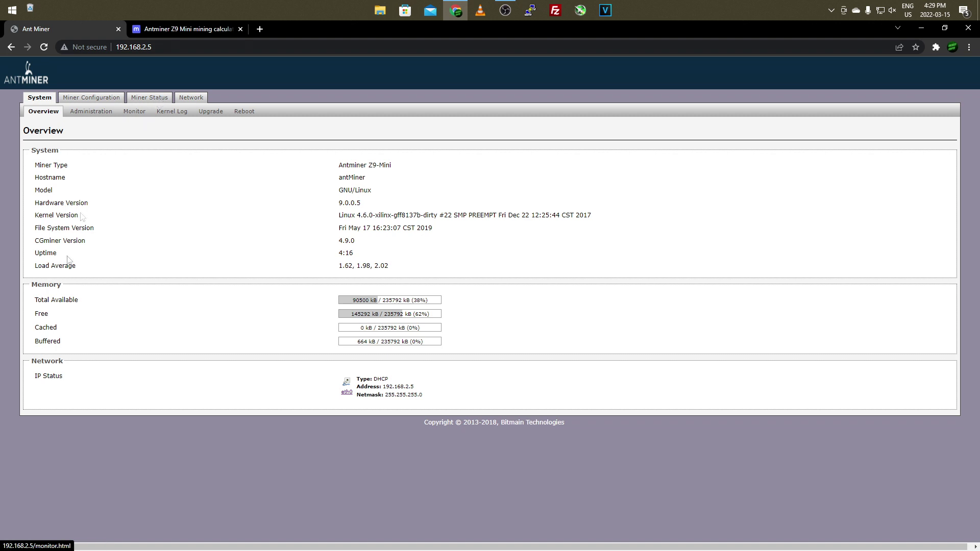
left_click_drag(32, 285, 70, 297)
left_click(70, 296)
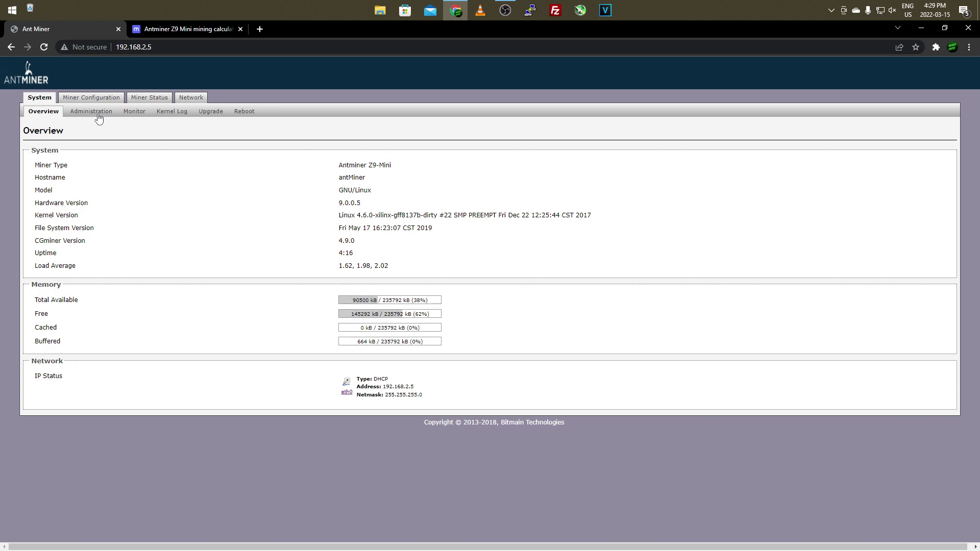
left_click(142, 101)
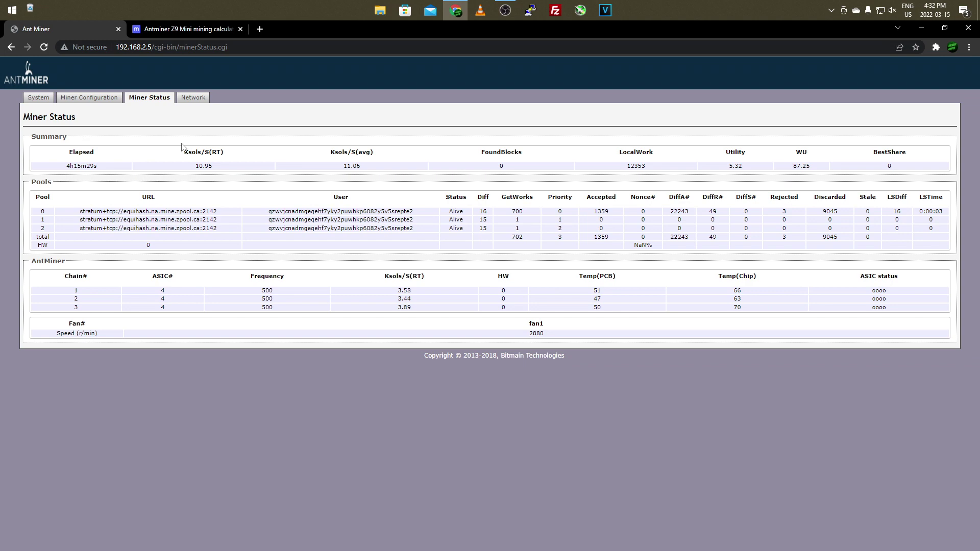
- Compare the Miner Status readings with the hashrate and power consumption in the Antminer Z9 Mini profitability calculator
left_click(207, 30)
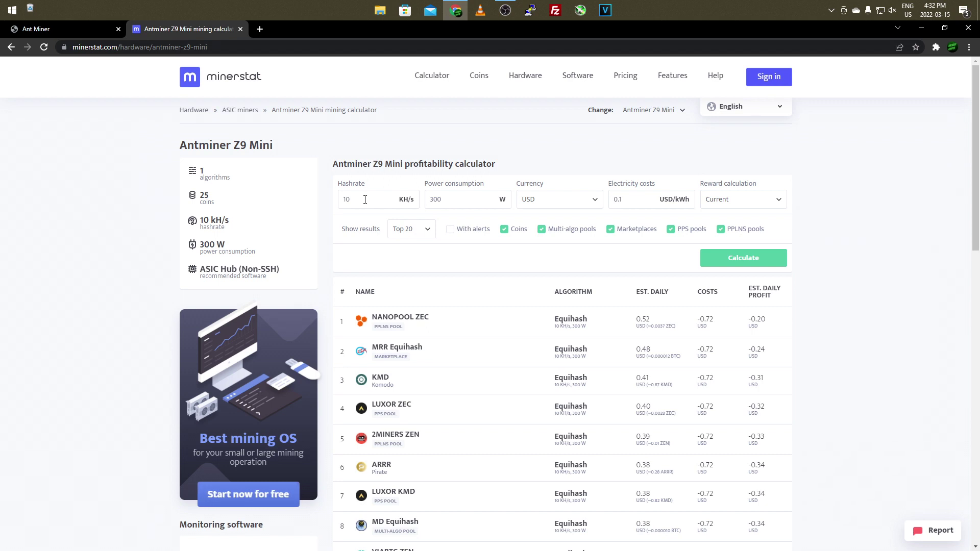
left_click(48, 29)
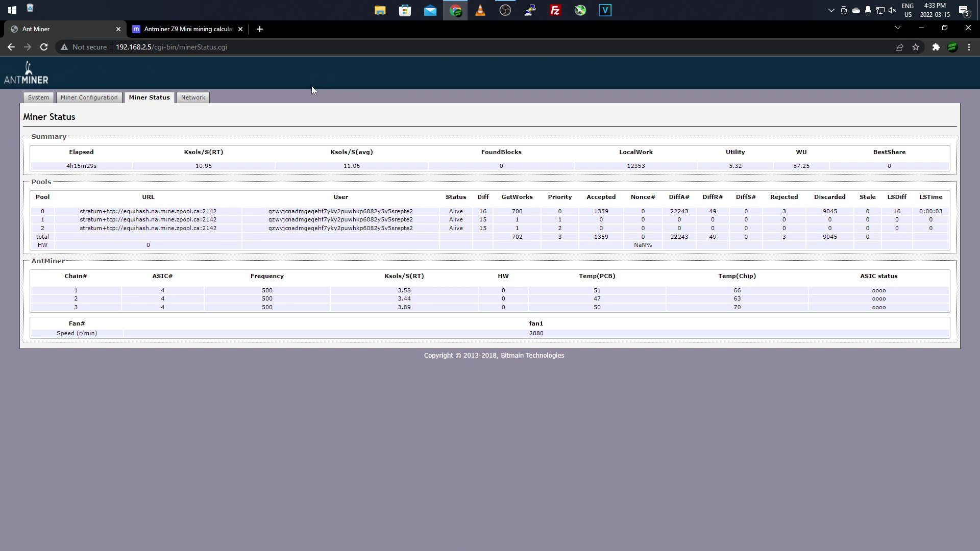
key("ctrl+Tab")
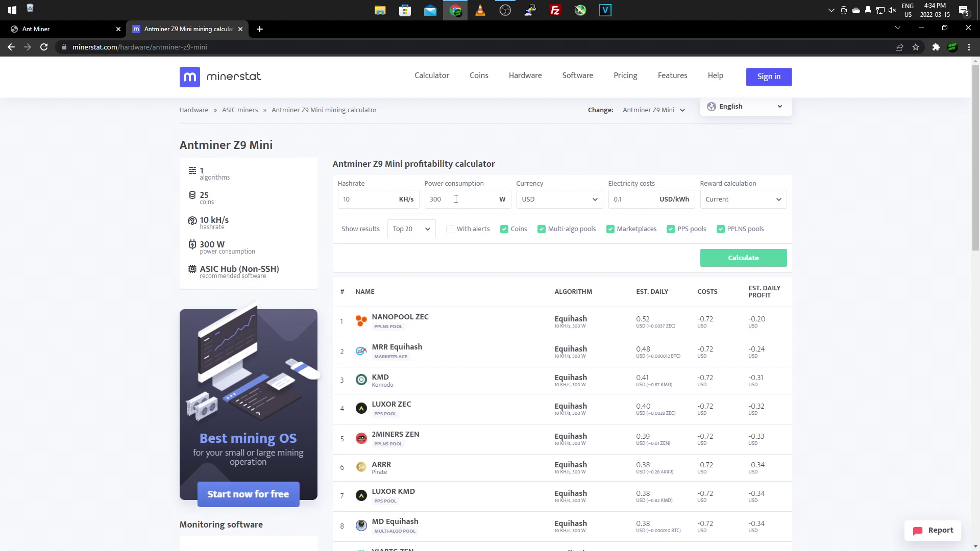
- Try CAD as the calculator's currency and return it to USD
left_click(530, 205)
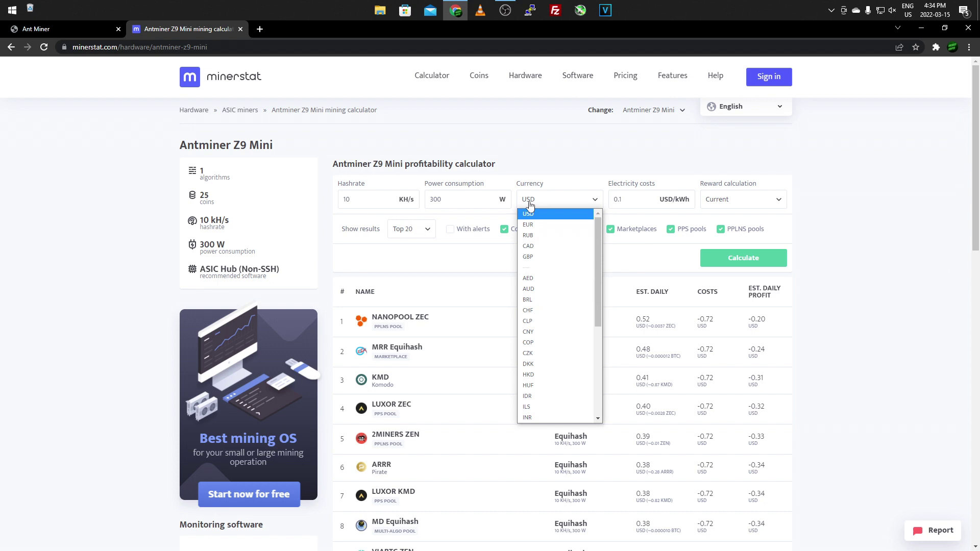
left_click(551, 247)
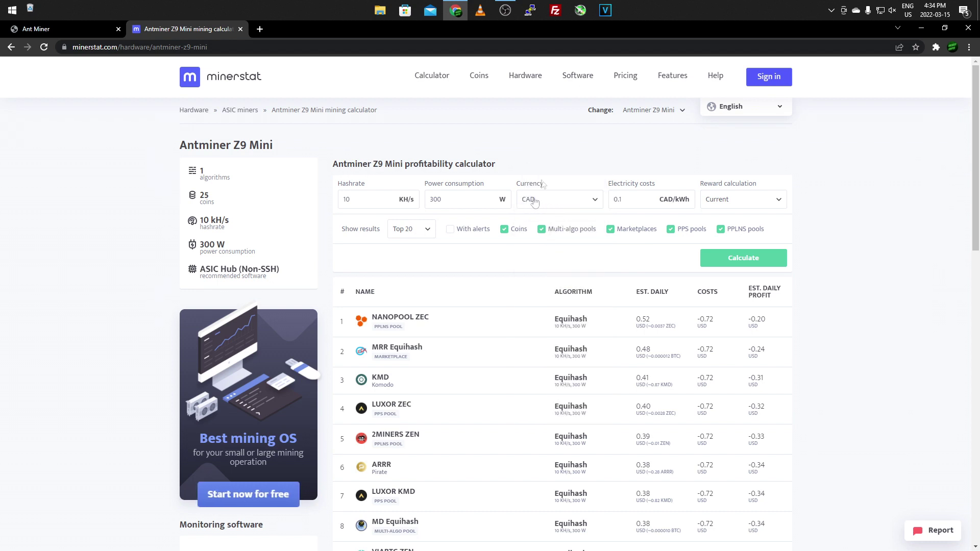
left_click(565, 204)
left_click(564, 215)
- Set the electricity cost to 0 USD/kWh, keep the current reward calculation and top 20 results, and calculate profitability
left_click(619, 199)
type("0")
left_click(758, 200)
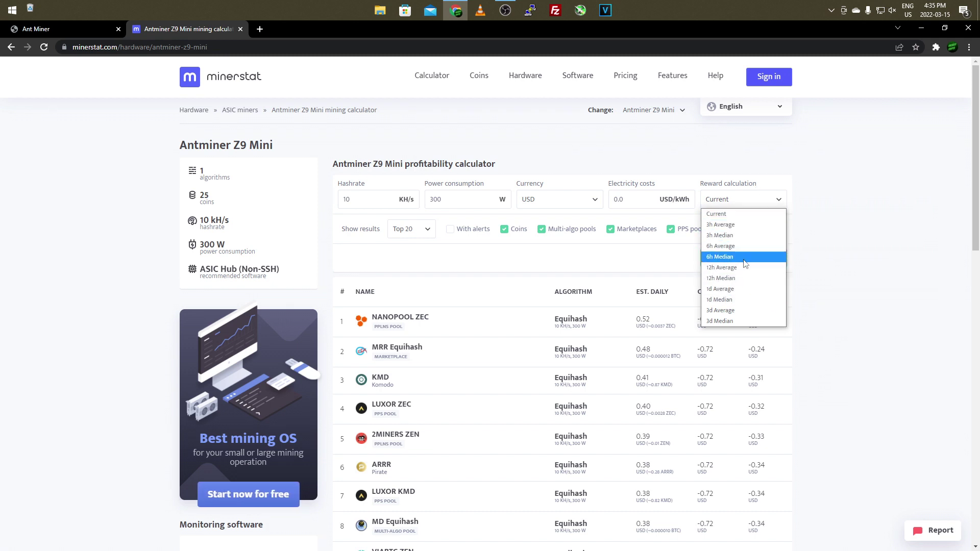
left_click(835, 263)
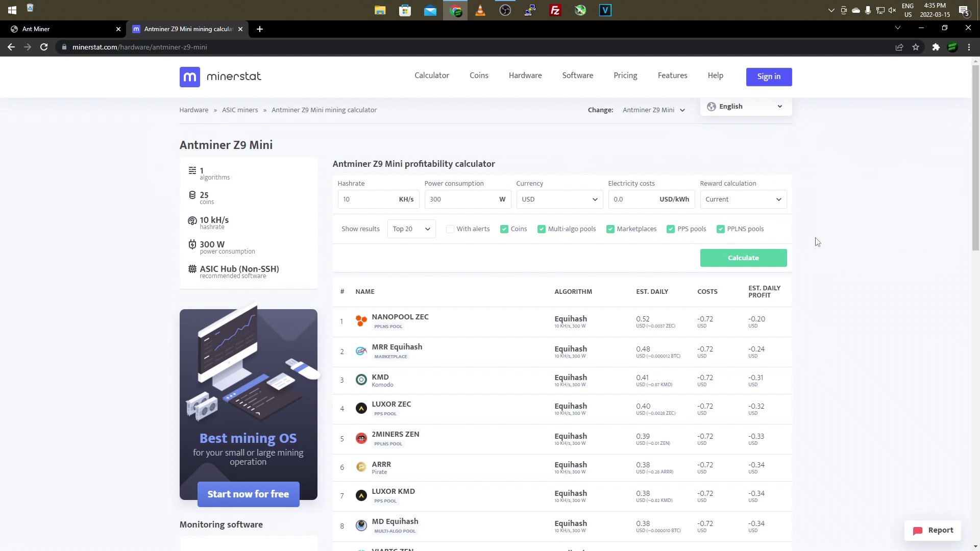
left_click(399, 229)
left_click(450, 258)
left_click(718, 263)
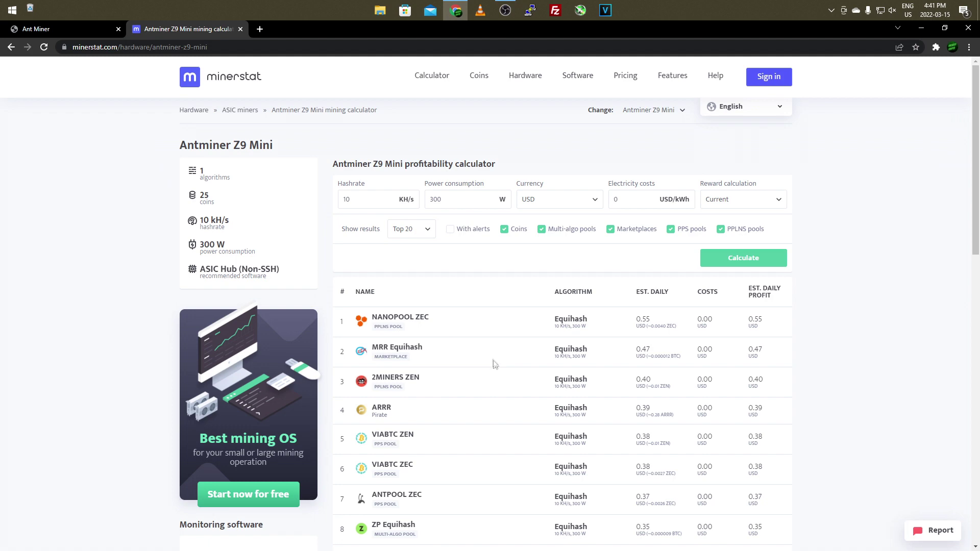
- Review the listed coins and pools, and recalculate profitability with an electricity cost of 0.05 USD/kWh
scroll(486, 283, "down", 1)
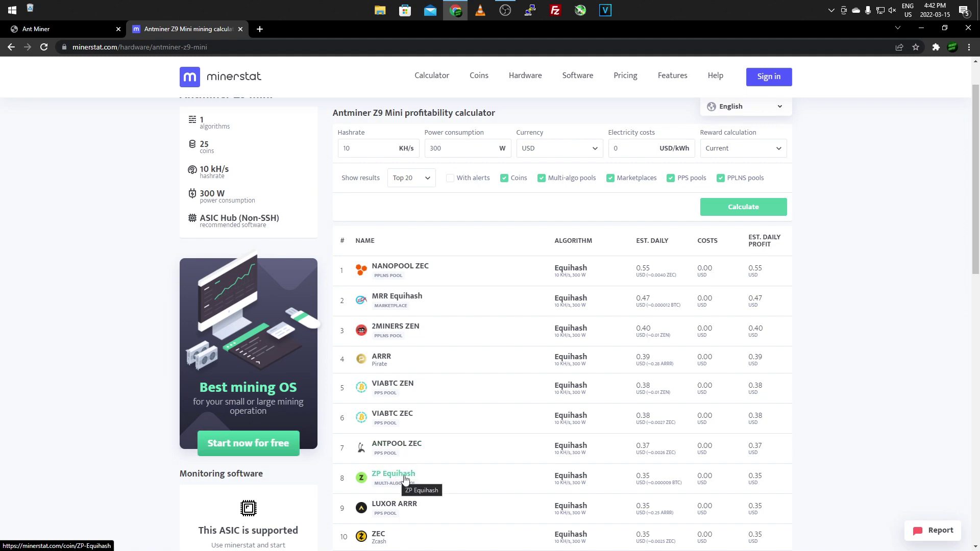
scroll(496, 454, "down", 2)
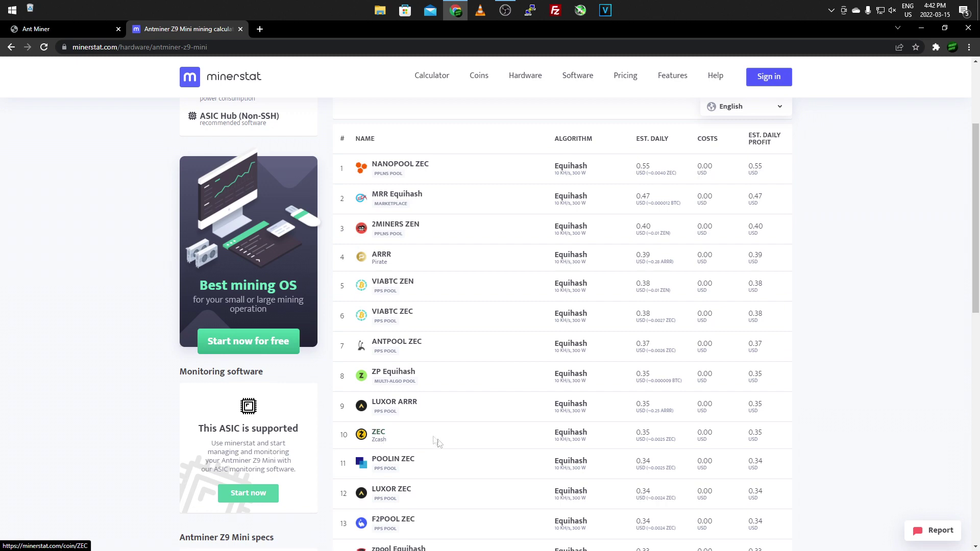
scroll(442, 446, "up", 3)
scroll(442, 446, "down", 1)
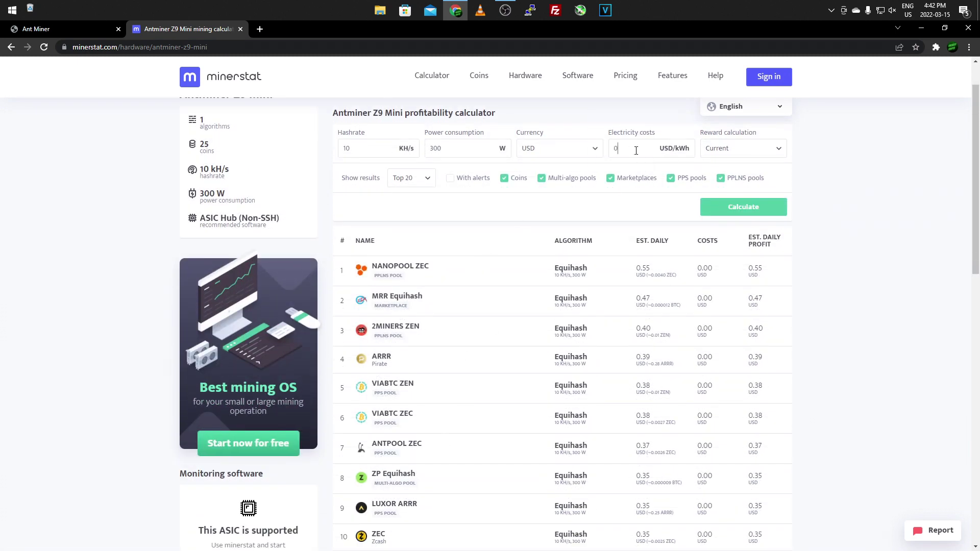
type(".05")
left_click(717, 214)
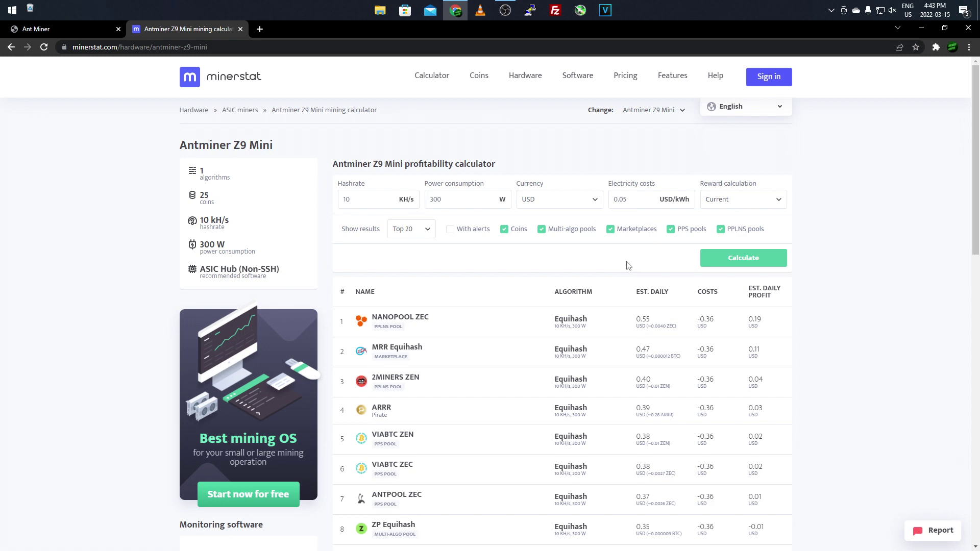
- Set the Antminer Z9 Mini's hashrate to 15 KH/s and recalculate profitability
scroll(636, 270, "down", 1)
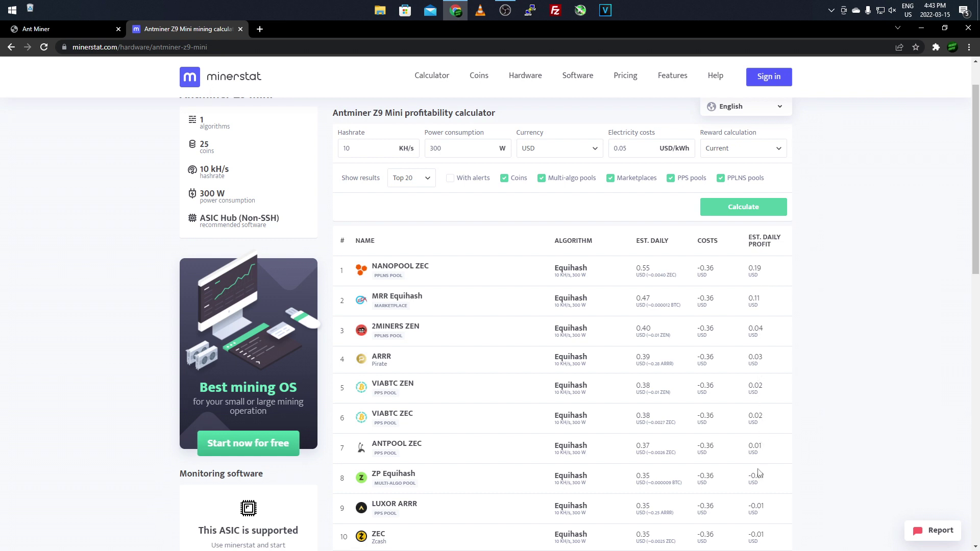
scroll(480, 244, "up", 1)
key("BackSpace")
type("5")
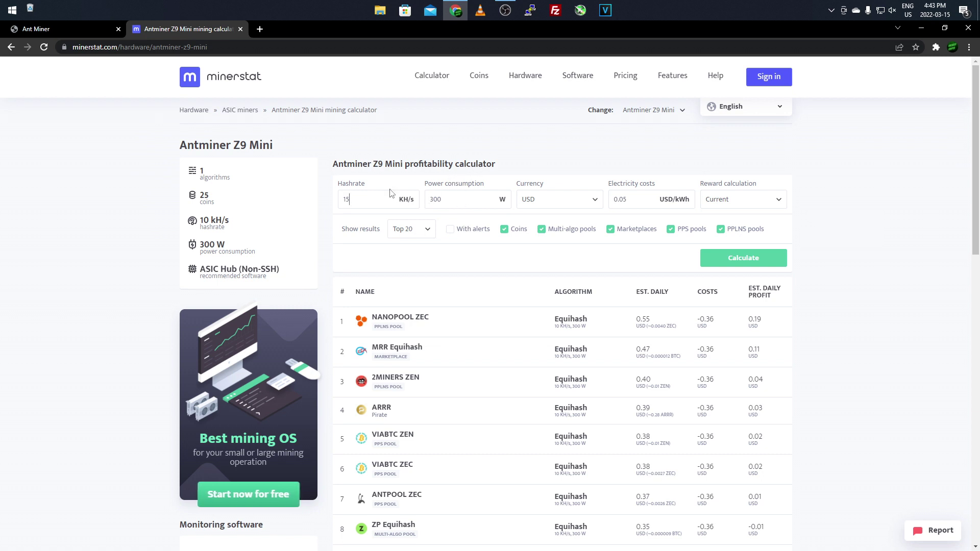
left_click(715, 259)
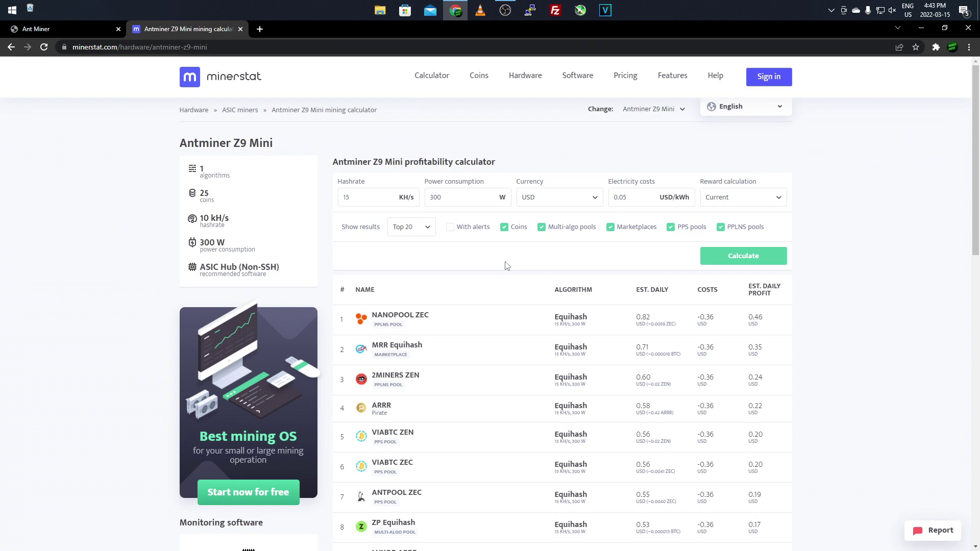
- Set the electricity cost to 0.07 USD/kWh and recalculate profitability
scroll(507, 266, "down", 1)
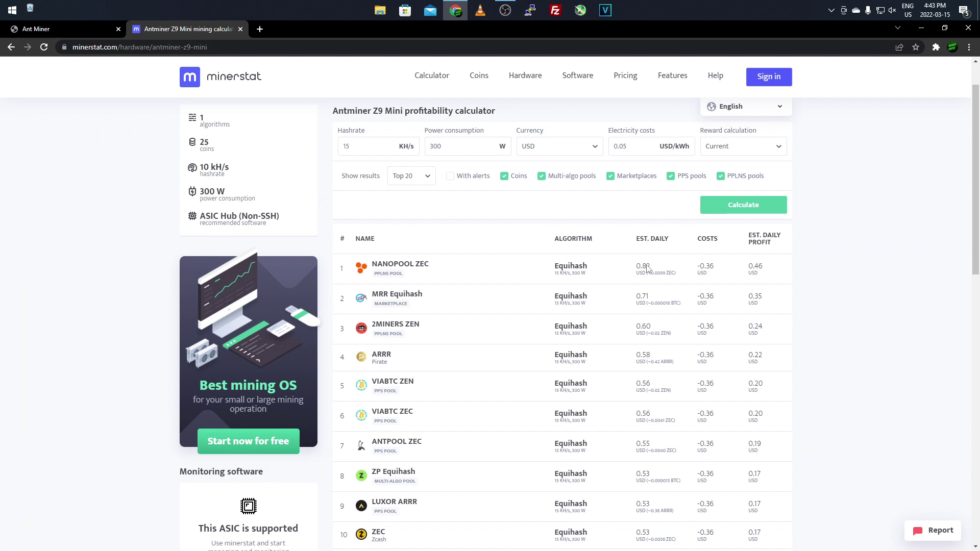
left_click(638, 144)
type("7")
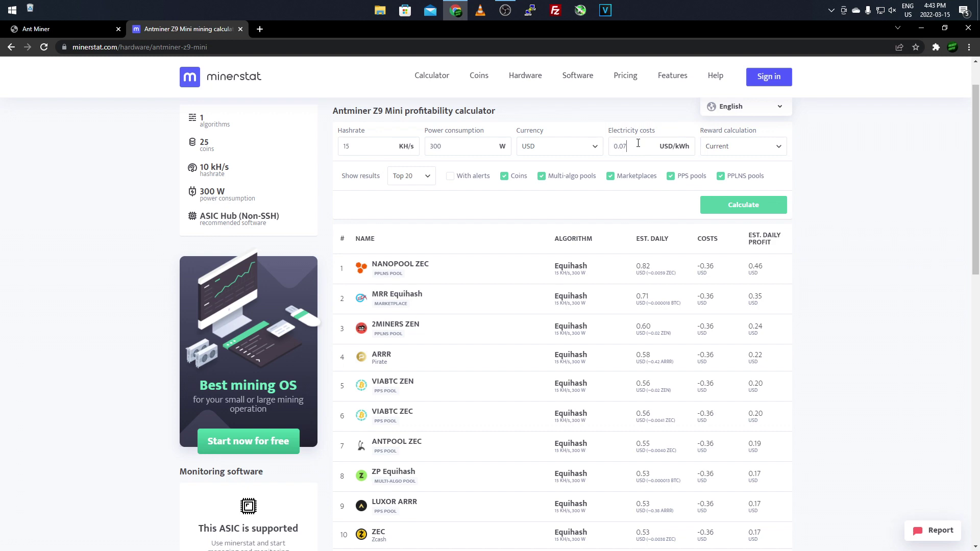
left_click(769, 210)
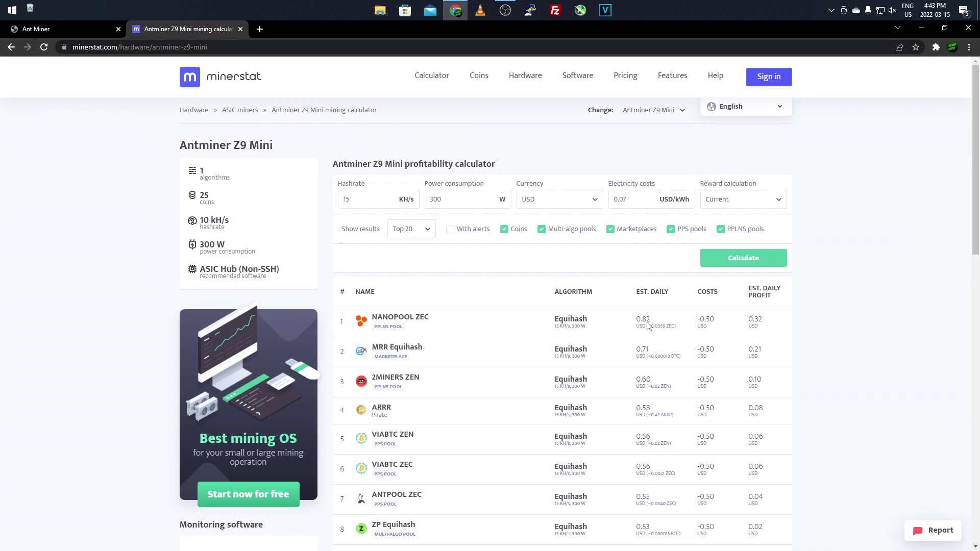
- Set the hashrate back to 10 KH/s and recalculate profitability
left_click(389, 202)
key("BackSpace")
type("0")
key("Return")
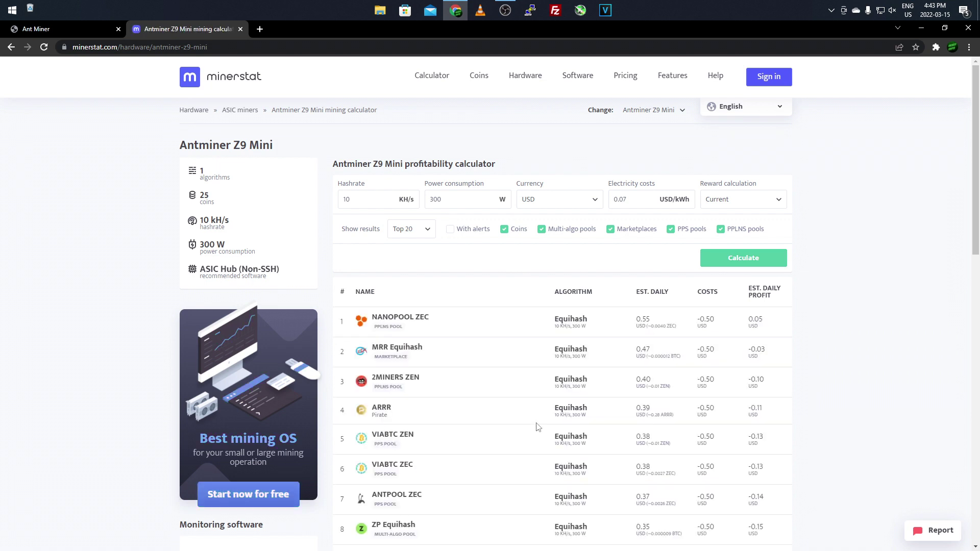